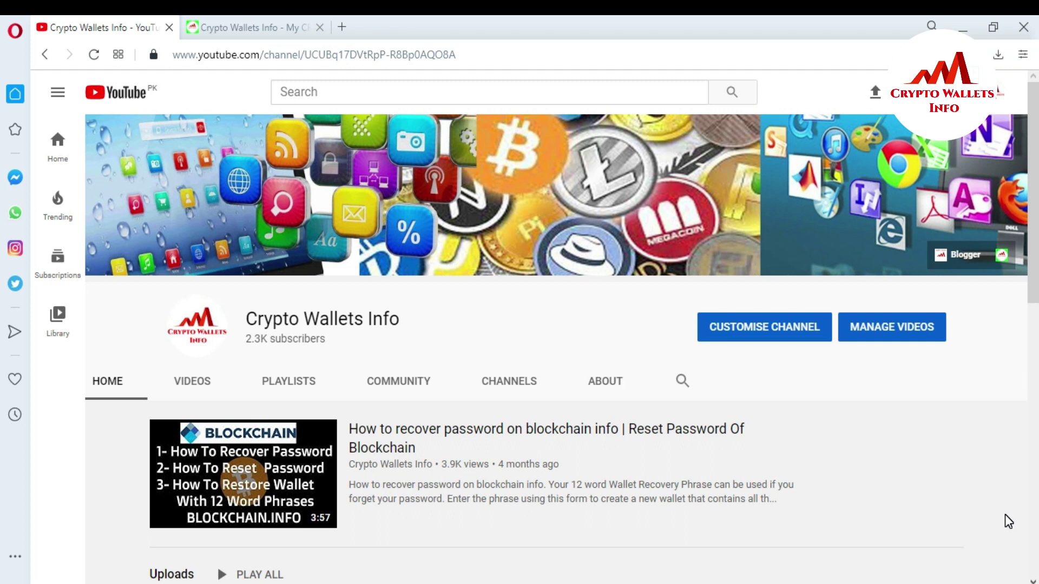
Step: Switch to the cryptowalletsinfo.com tab and launch Trust Wallet from the BlueStacks home screen
{"action": "left_click", "coordinate": [264, 22]}
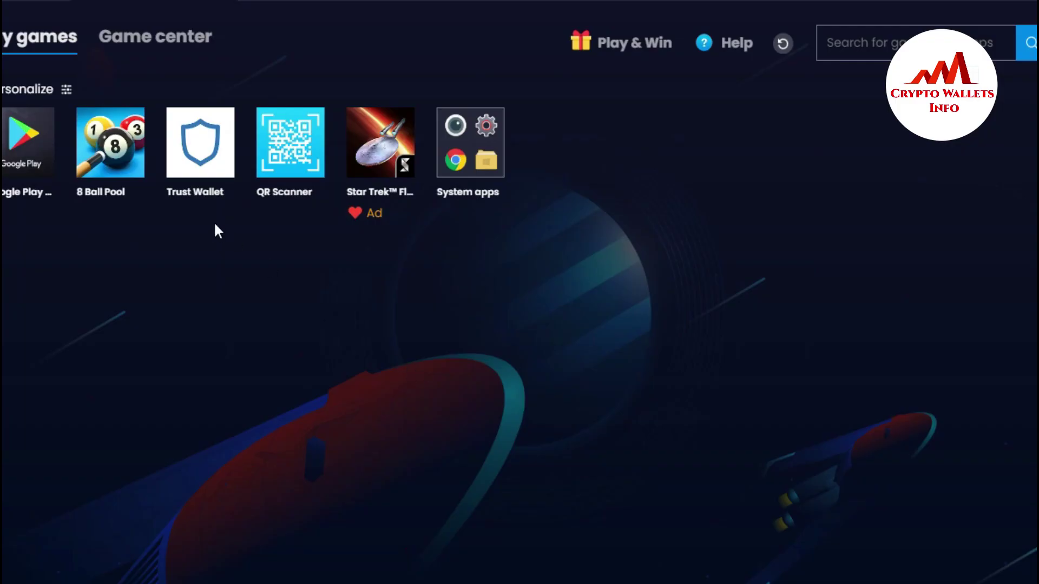
{"action": "left_click", "coordinate": [215, 158]}
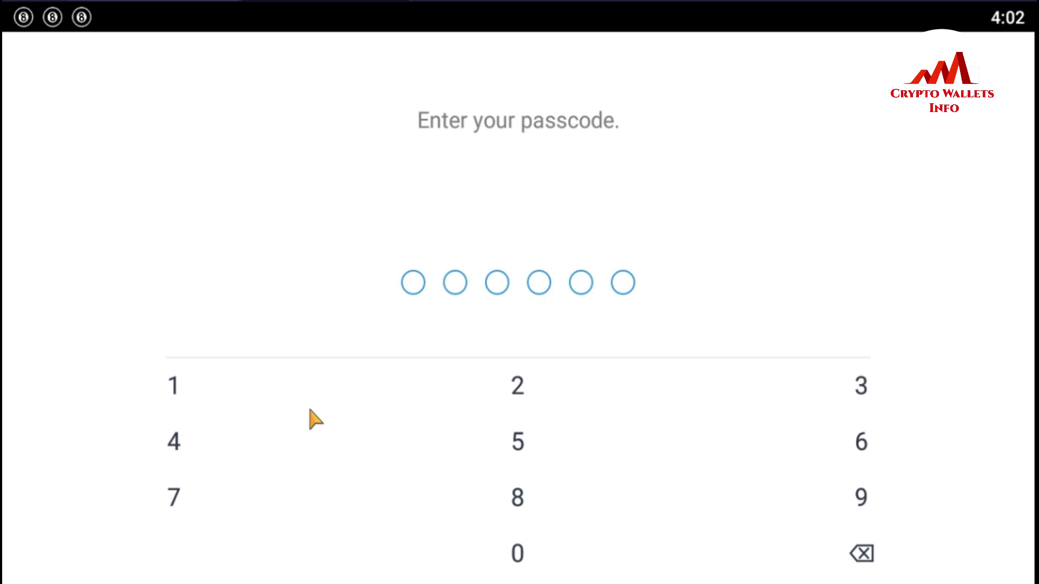
Step: Enter the six-digit passcode to unlock Multi-Coin Wallet 1
{"action": "left_click", "coordinate": [171, 387]}
{"action": "left_click", "coordinate": [519, 386]}
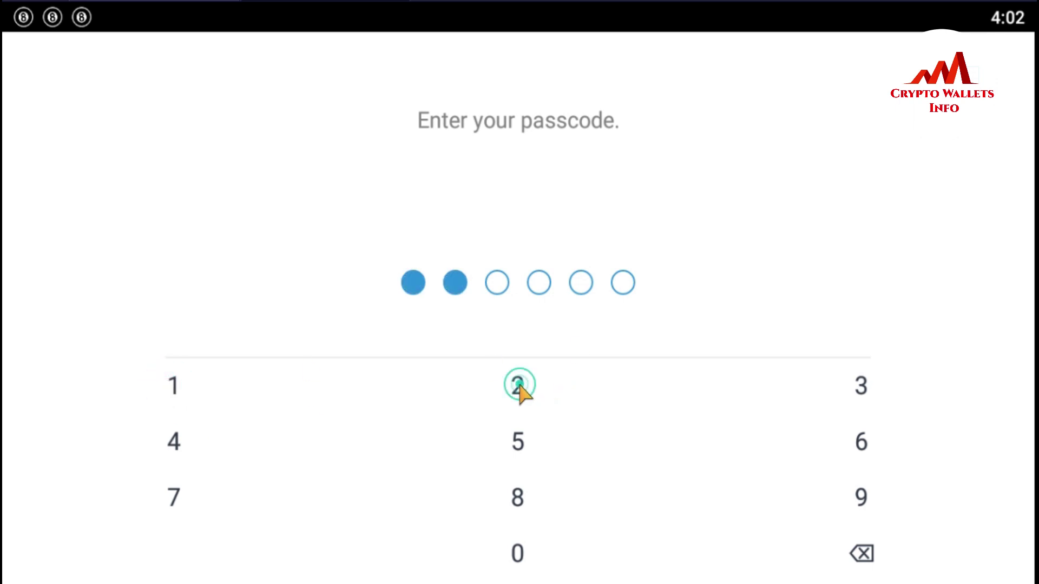
{"action": "left_click", "coordinate": [862, 385]}
{"action": "left_click", "coordinate": [142, 455]}
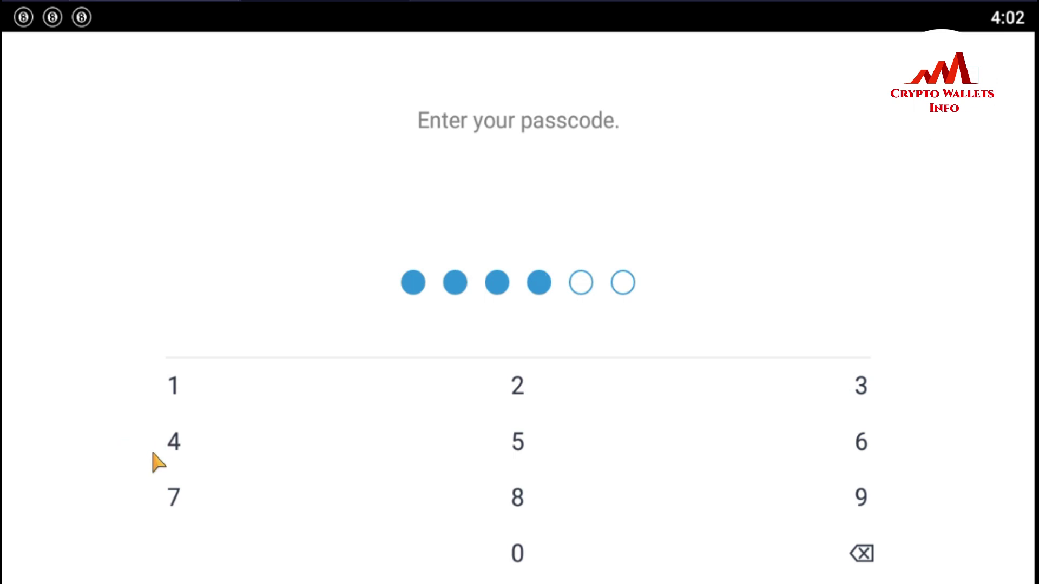
{"action": "left_click", "coordinate": [519, 452]}
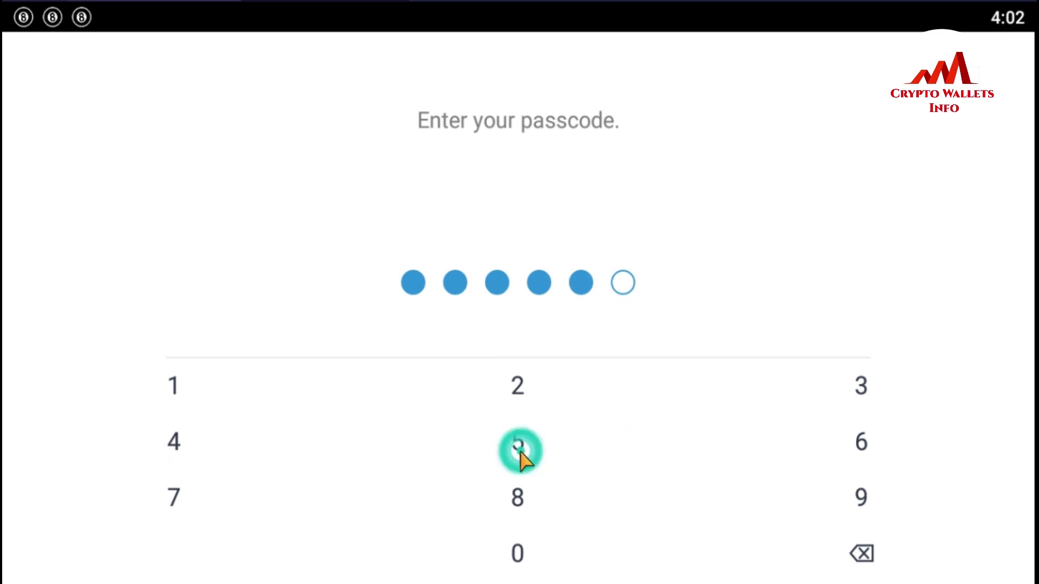
{"action": "left_click", "coordinate": [860, 441]}
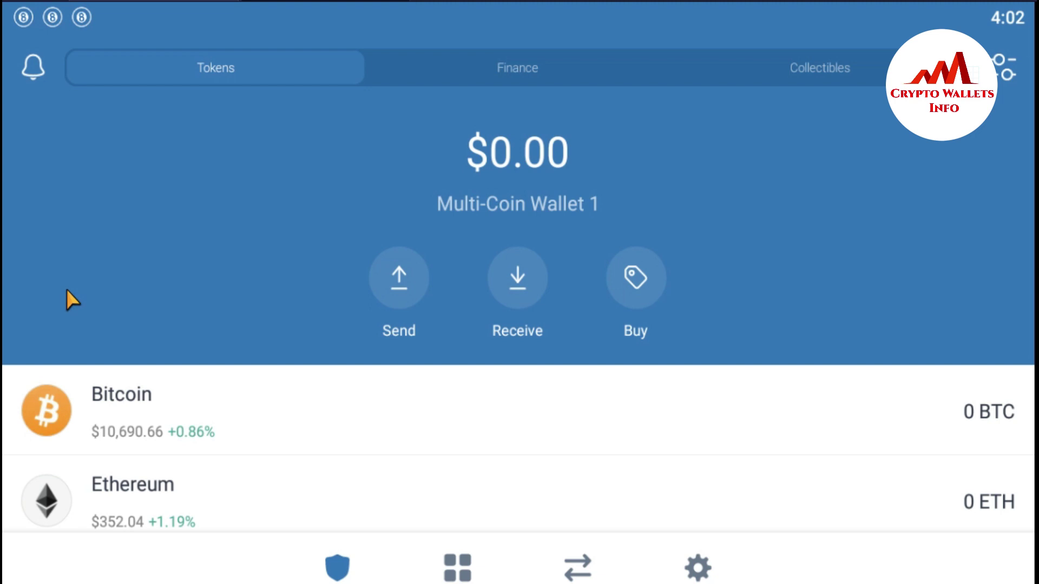
Step: Browse the token list with the arrow keys, then open the token management screen
{"action": "key", "text": "Down"}
{"action": "key", "text": "Down"}
{"action": "key", "text": "Down"}
{"action": "key", "text": "Down"}
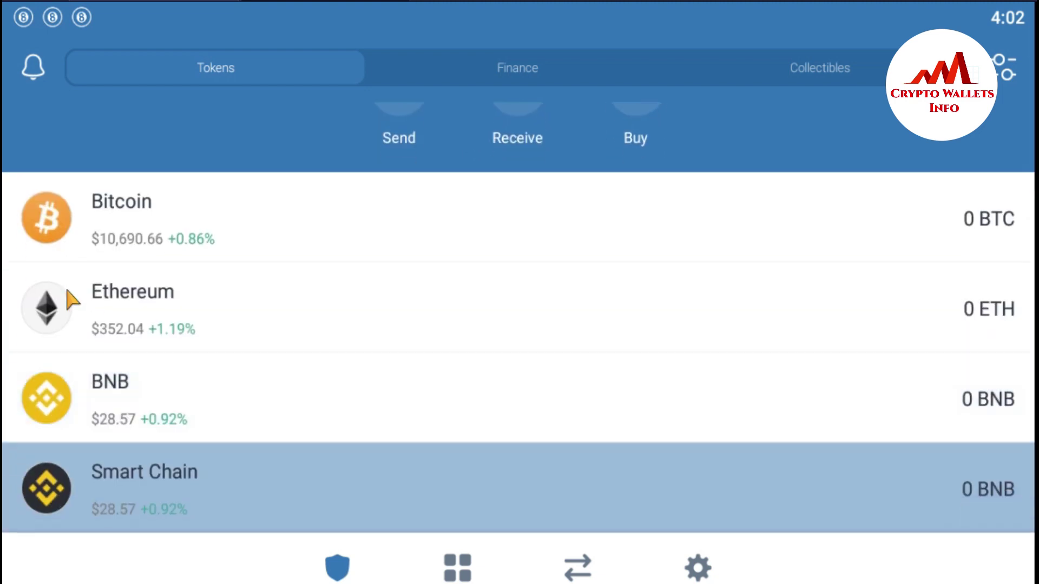
{"action": "key", "text": "Up"}
{"action": "key", "text": "Up"}
{"action": "key", "text": "Up"}
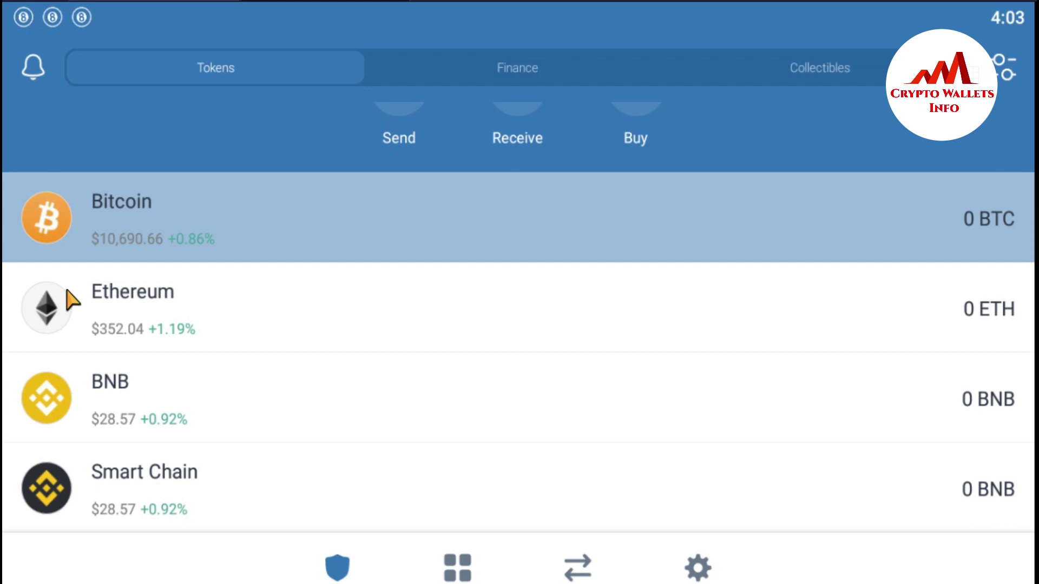
{"action": "left_click", "coordinate": [1005, 68]}
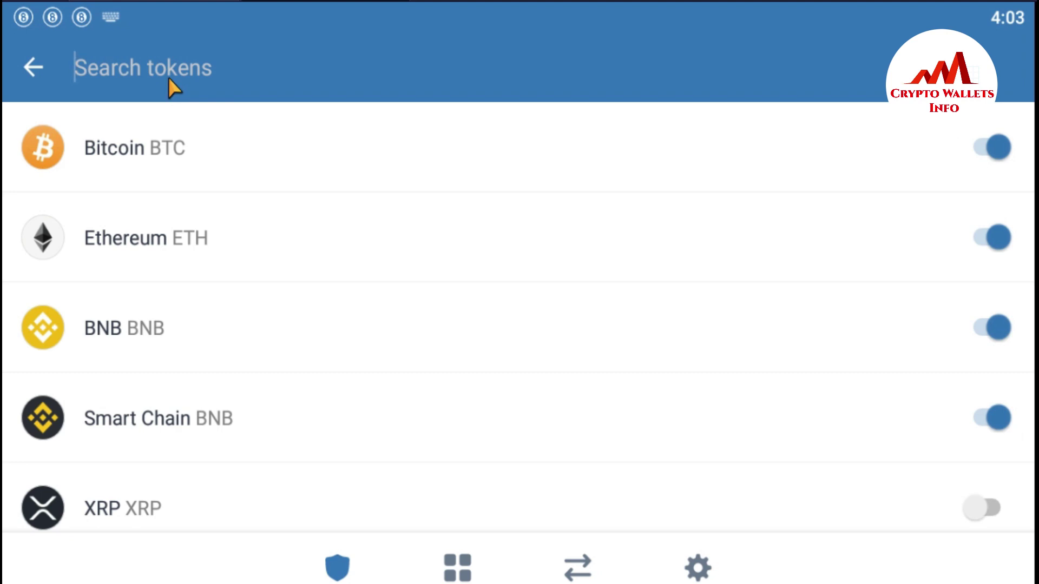
Step: Search 'USDT', enable the ERC20 and TRC20 Tether USD tokens, and return to the wallet
{"action": "left_click", "coordinate": [154, 68]}
{"action": "type", "text": "U"}
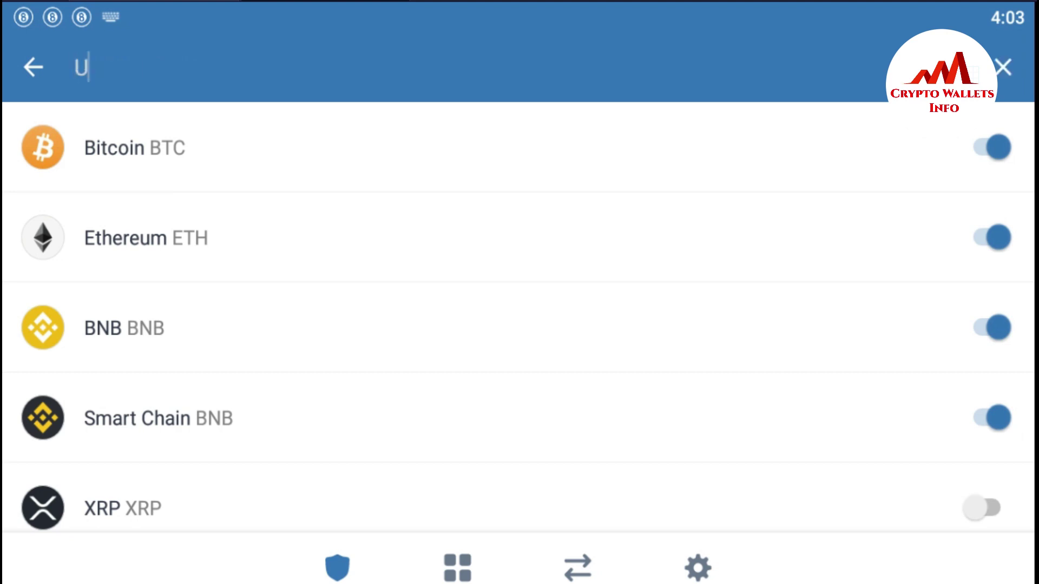
{"action": "type", "text": "S"}
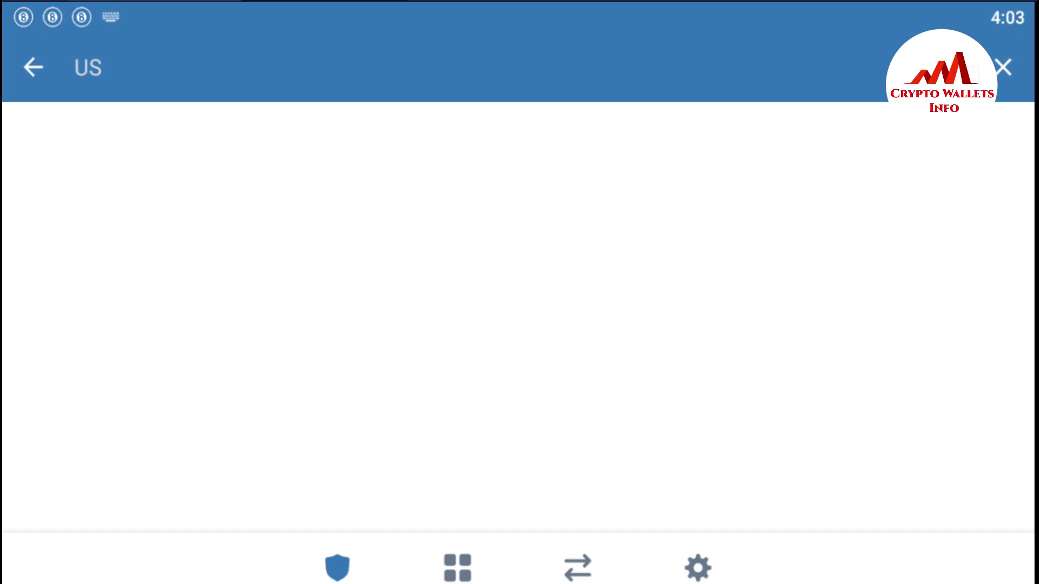
{"action": "type", "text": "DT"}
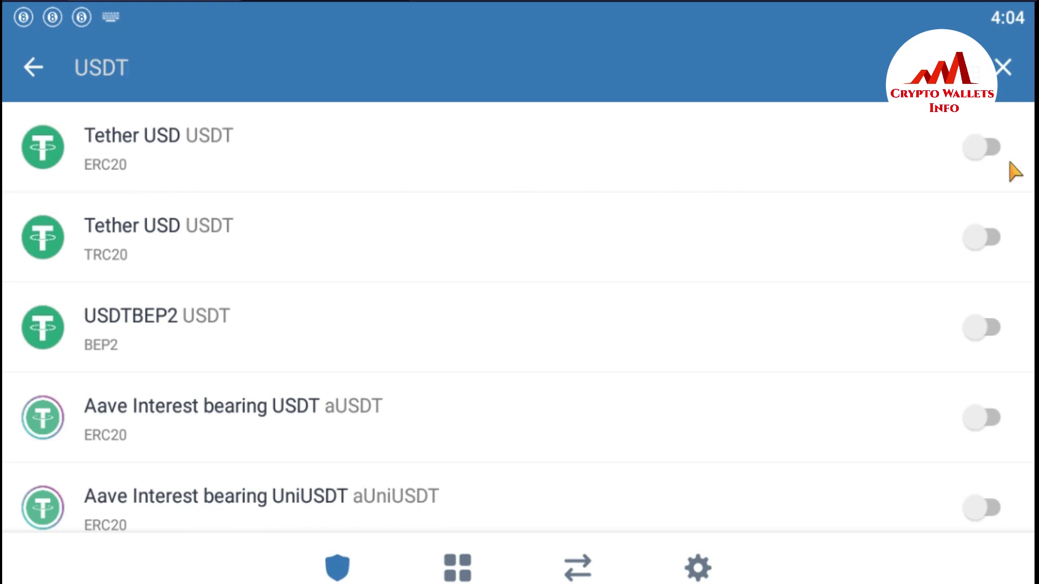
{"action": "left_click", "coordinate": [996, 152]}
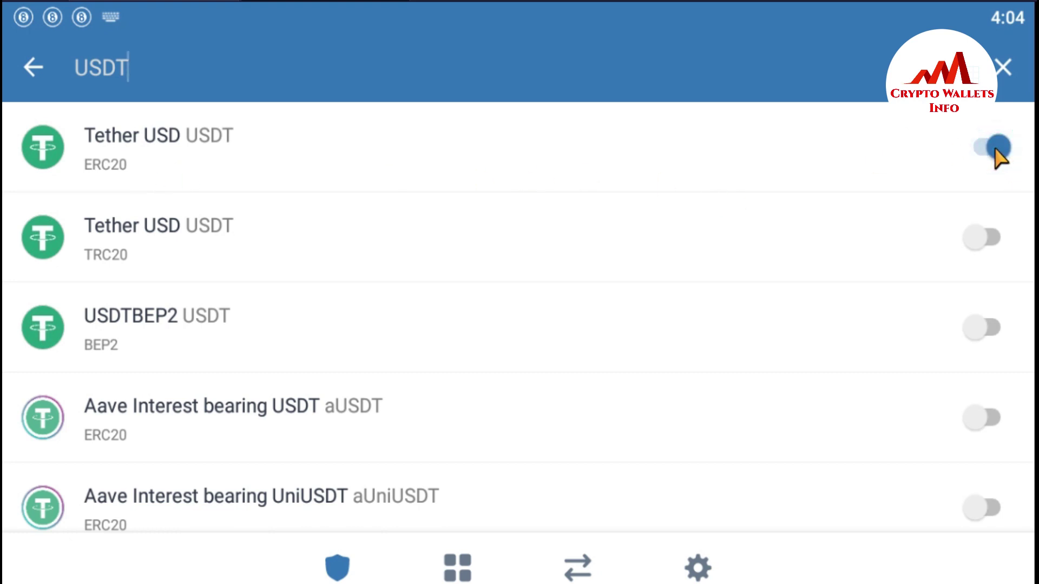
{"action": "left_click", "coordinate": [996, 242]}
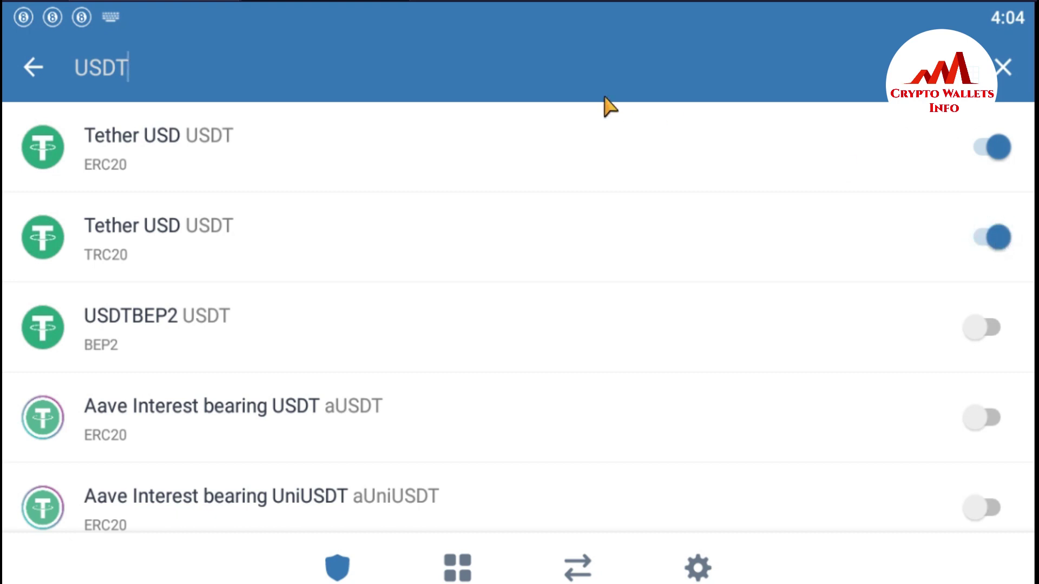
{"action": "left_click", "coordinate": [28, 69]}
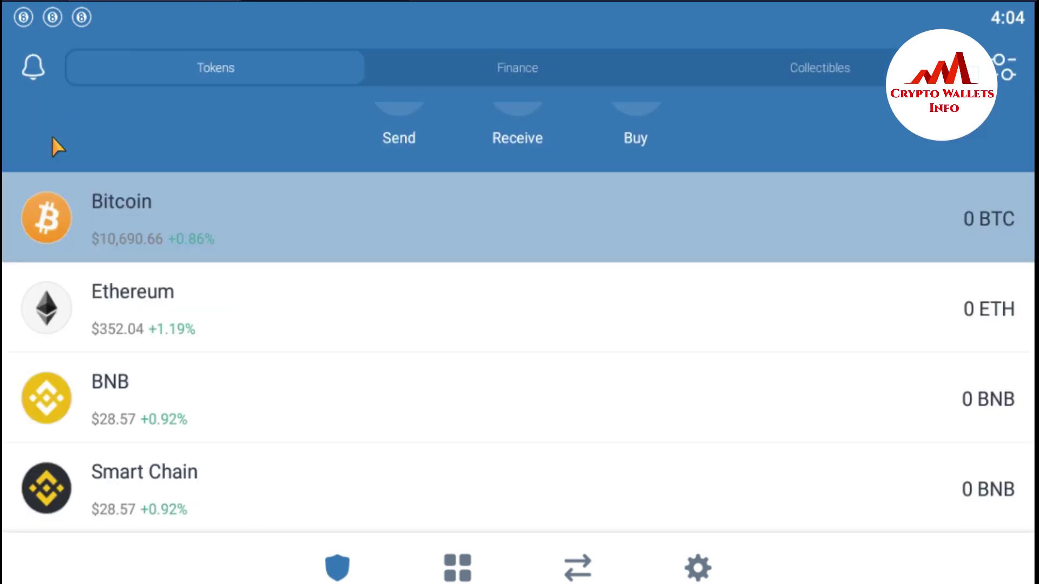
Step: Scroll the token list to check both Tether USD rows, then reopen token management
{"action": "scroll", "coordinate": [165, 433], "scroll_direction": "down", "scroll_amount": 3}
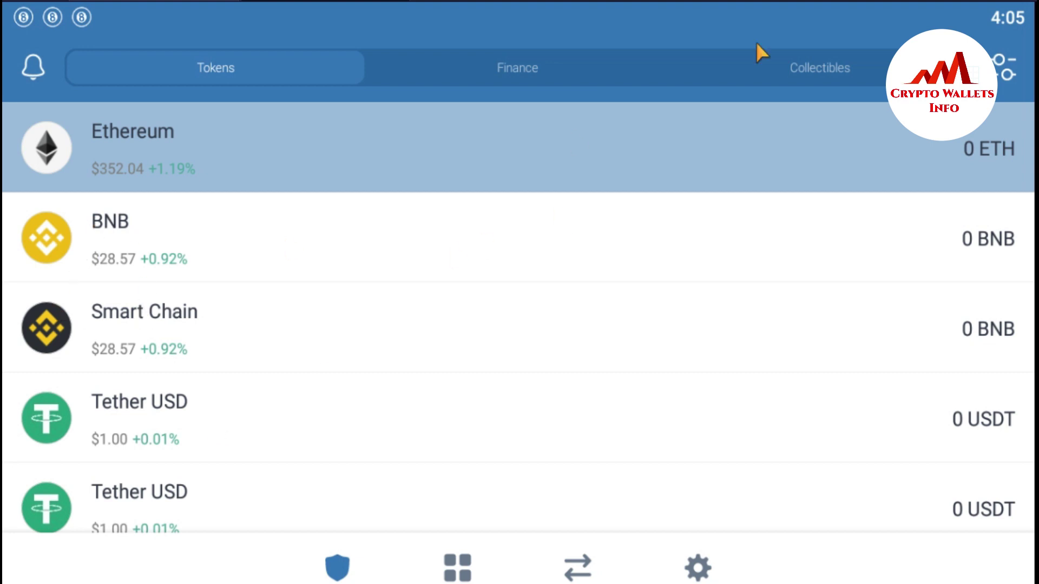
{"action": "left_click", "coordinate": [1007, 64]}
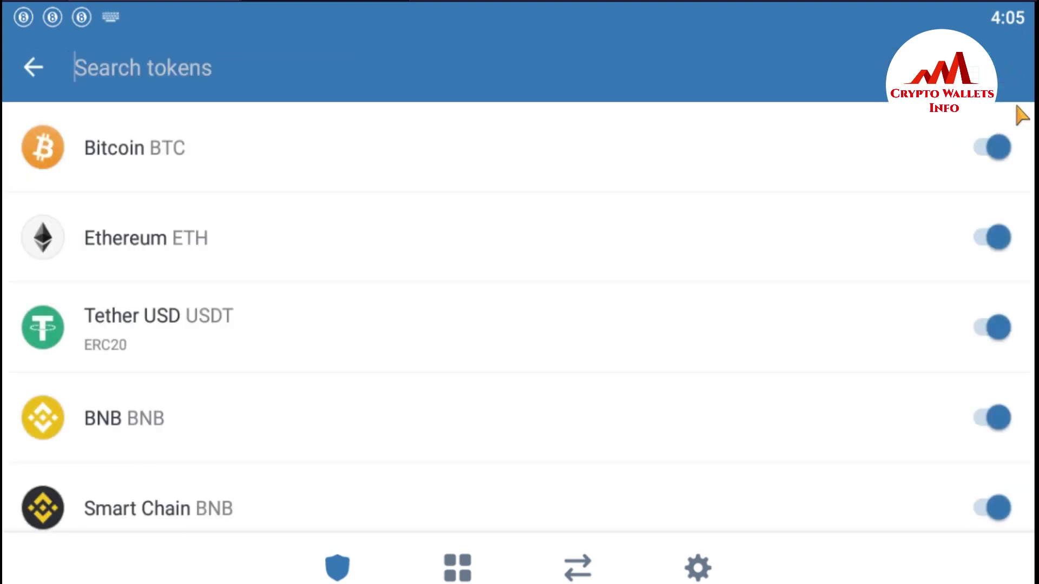
Step: Turn off Ethereum, BNB and Smart Chain, then return to the Tokens list
{"action": "left_click", "coordinate": [983, 249]}
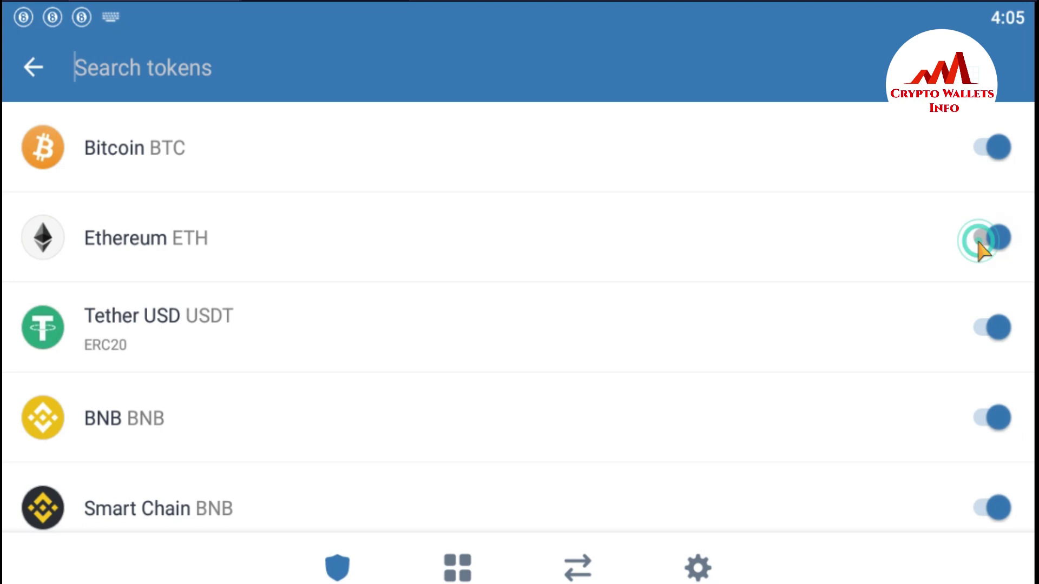
{"action": "left_click", "coordinate": [980, 418]}
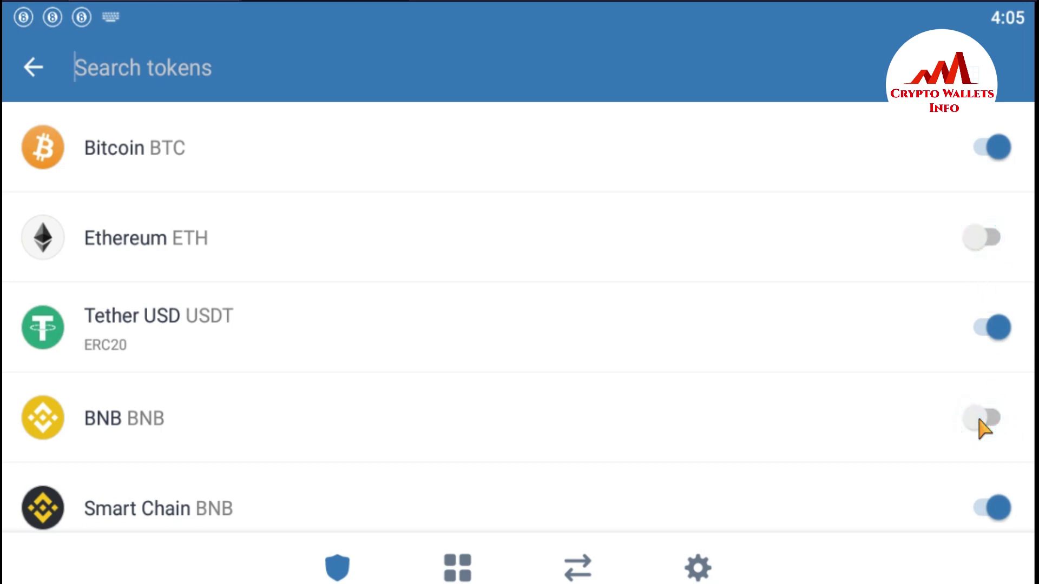
{"action": "left_click", "coordinate": [983, 511]}
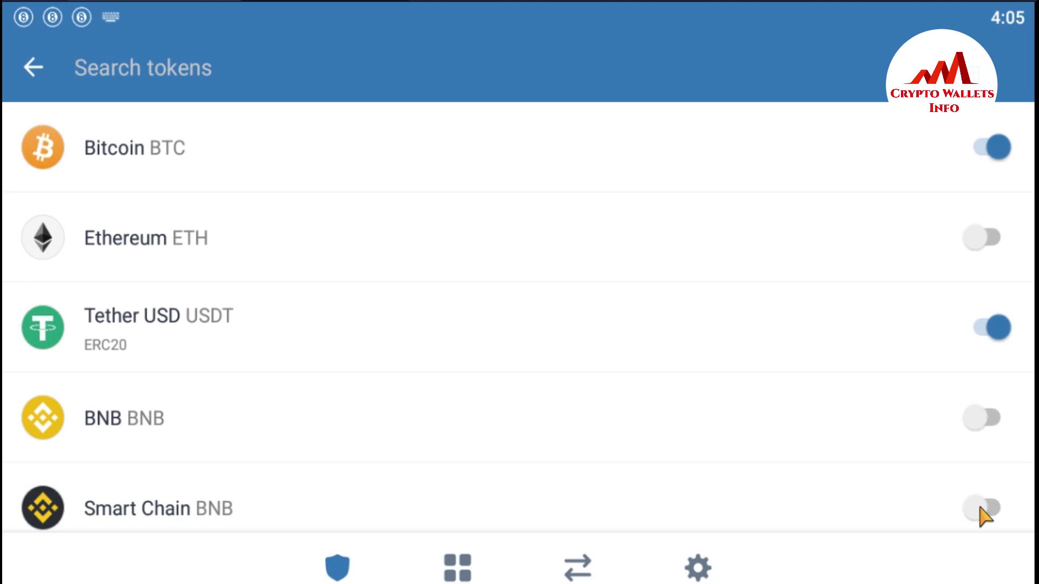
{"action": "left_click", "coordinate": [25, 65]}
{"action": "left_click", "coordinate": [57, 151]}
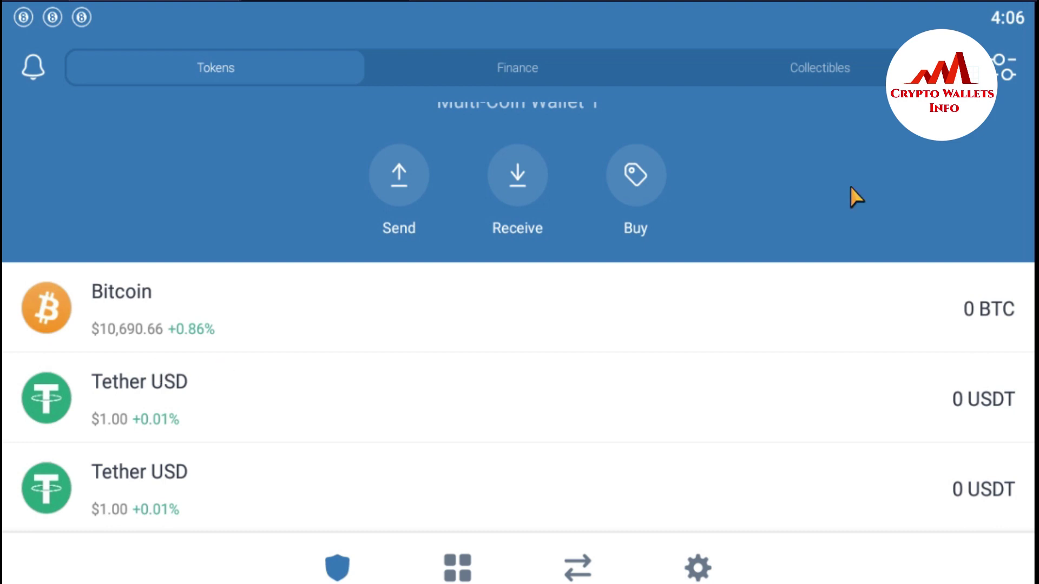
Step: Search 'VET' to enable VeChain and VeThor, then search for 'ada'
{"action": "left_click", "coordinate": [1003, 72]}
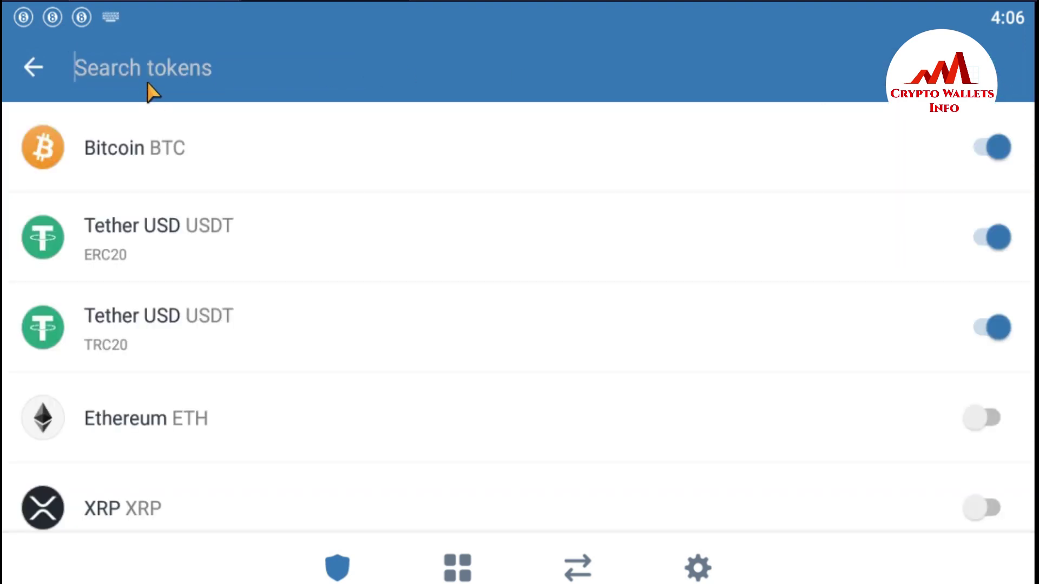
{"action": "type", "text": "VET"}
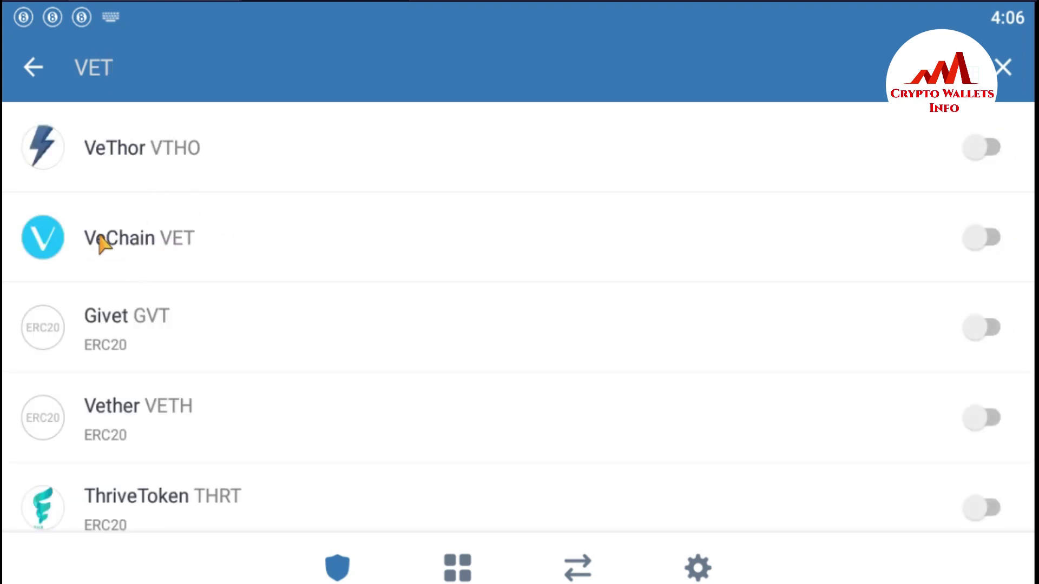
{"action": "left_click", "coordinate": [995, 251]}
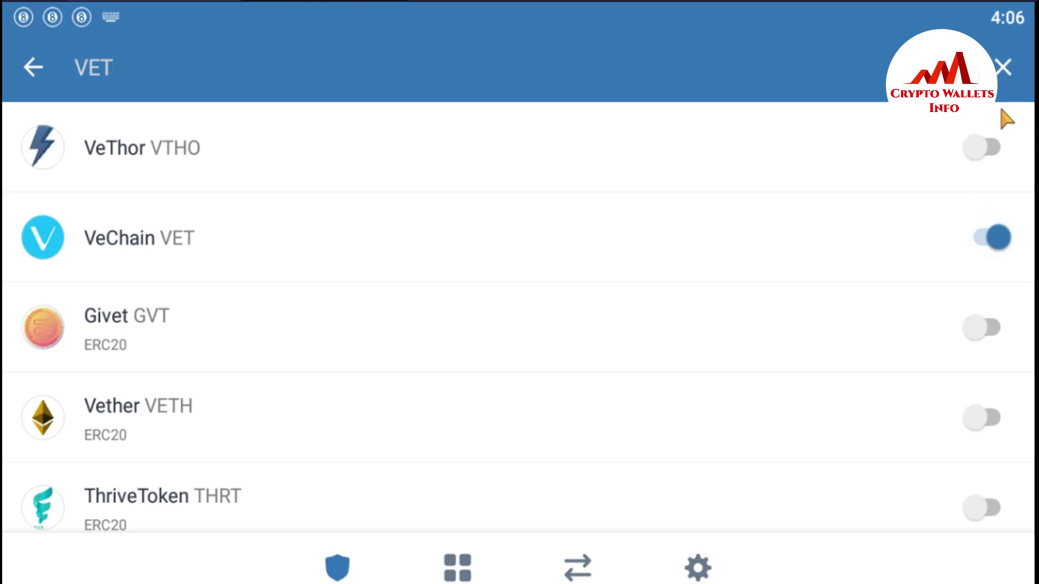
{"action": "left_click", "coordinate": [999, 151]}
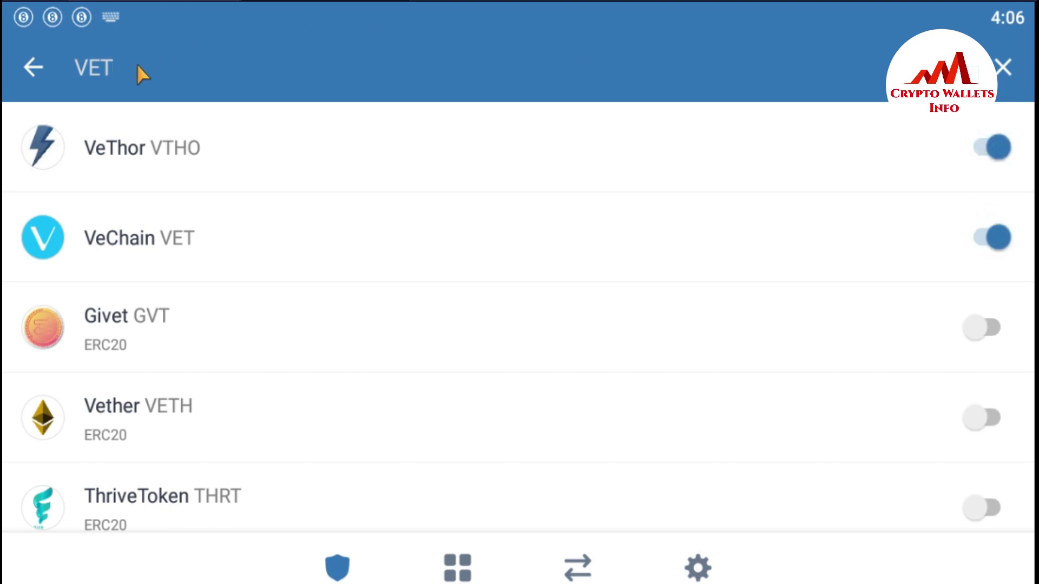
{"action": "key", "text": "BackSpace"}
{"action": "key", "text": "BackSpace"}
{"action": "key", "text": "BackSpace"}
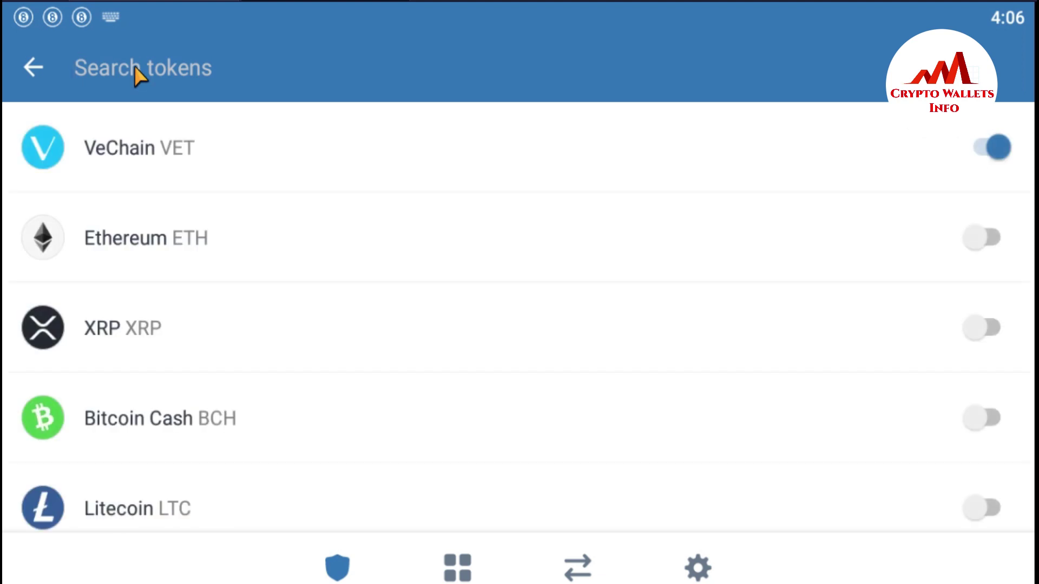
{"action": "type", "text": "ada"}
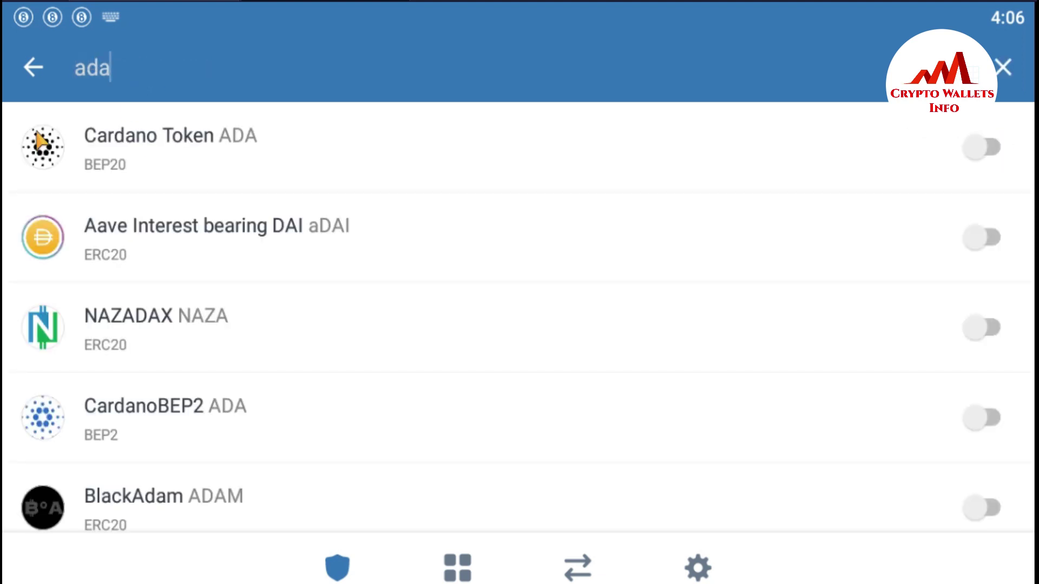
Step: Enable Cardano Token and clear the 'ada' search text
{"action": "left_click", "coordinate": [999, 149]}
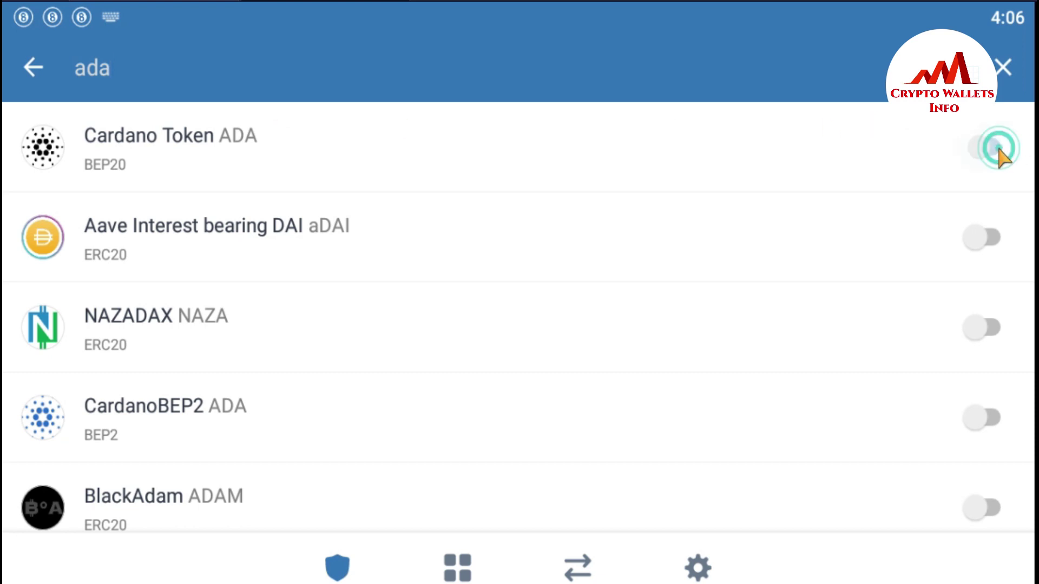
{"action": "left_click", "coordinate": [122, 69]}
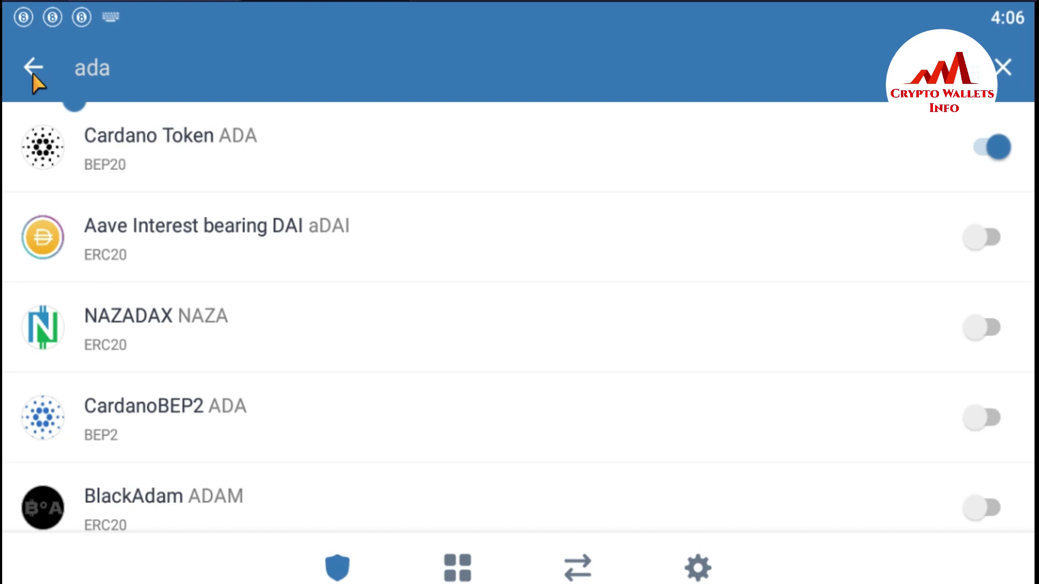
{"action": "left_click", "coordinate": [111, 73]}
{"action": "key", "text": "BackSpace"}
{"action": "key", "text": "BackSpace"}
{"action": "key", "text": "BackSpace"}
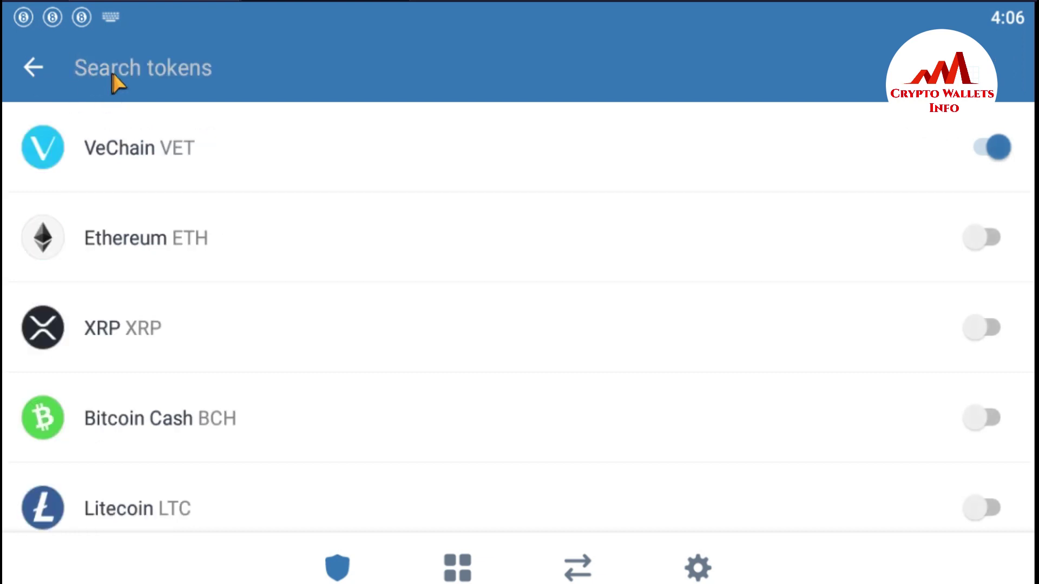
Step: Enable XRP, Litecoin and Bitcoin Cash, then return to the wallet home
{"action": "left_click", "coordinate": [995, 329]}
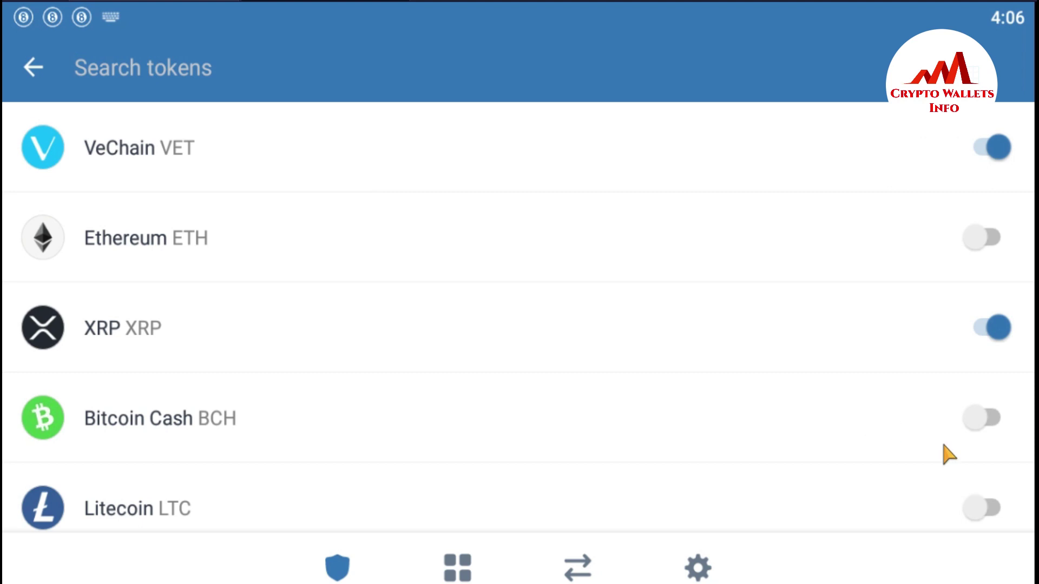
{"action": "left_click", "coordinate": [998, 508]}
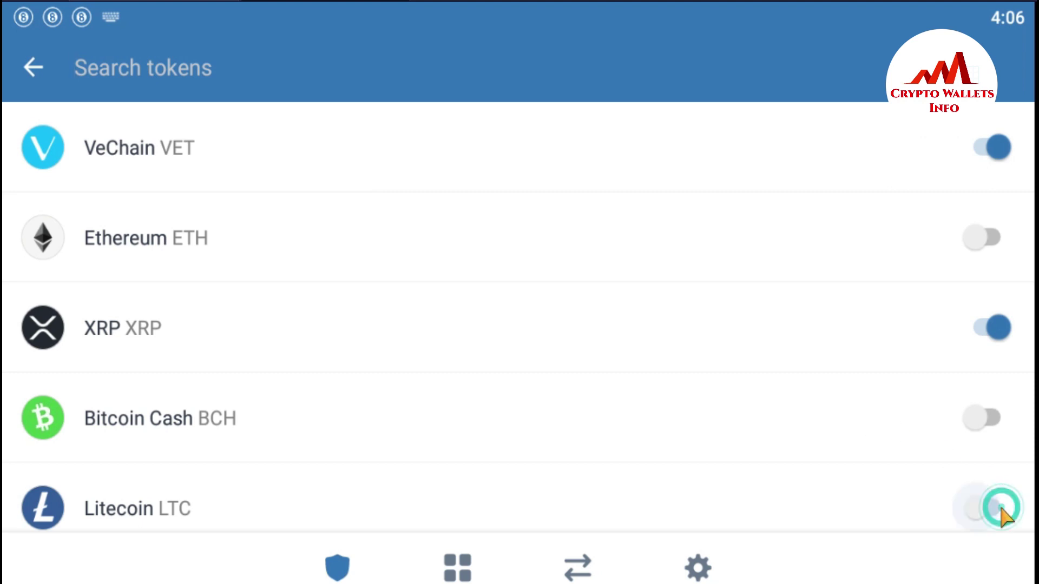
{"action": "left_click", "coordinate": [996, 418]}
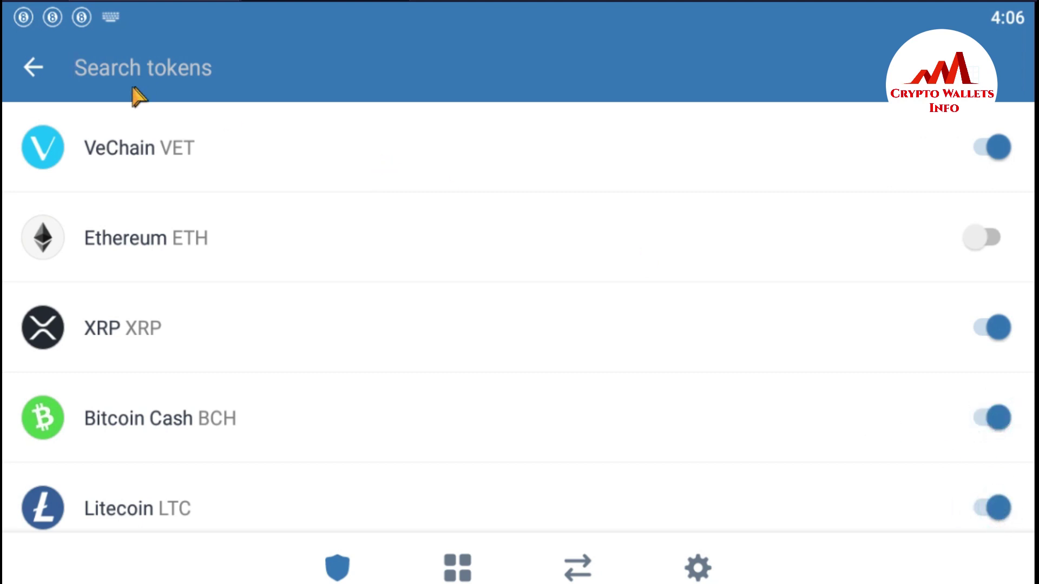
{"action": "left_click", "coordinate": [29, 65]}
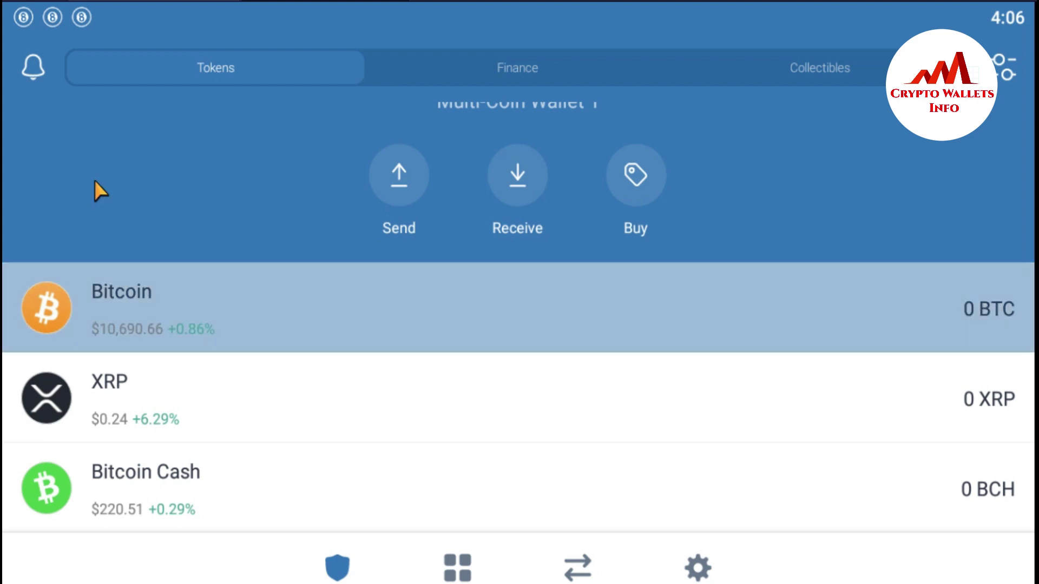
Step: Move down the Tokens list past VeThor and both Tether USD to Cardano Token
{"action": "key", "text": "Down"}
{"action": "key", "text": "Down"}
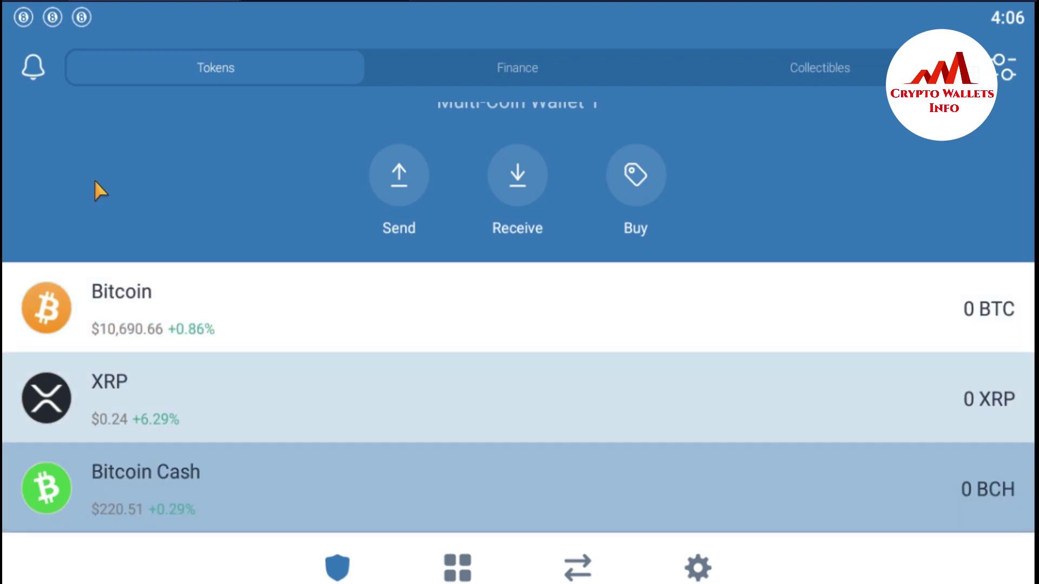
{"action": "key", "text": "Down"}
{"action": "key", "text": "Down"}
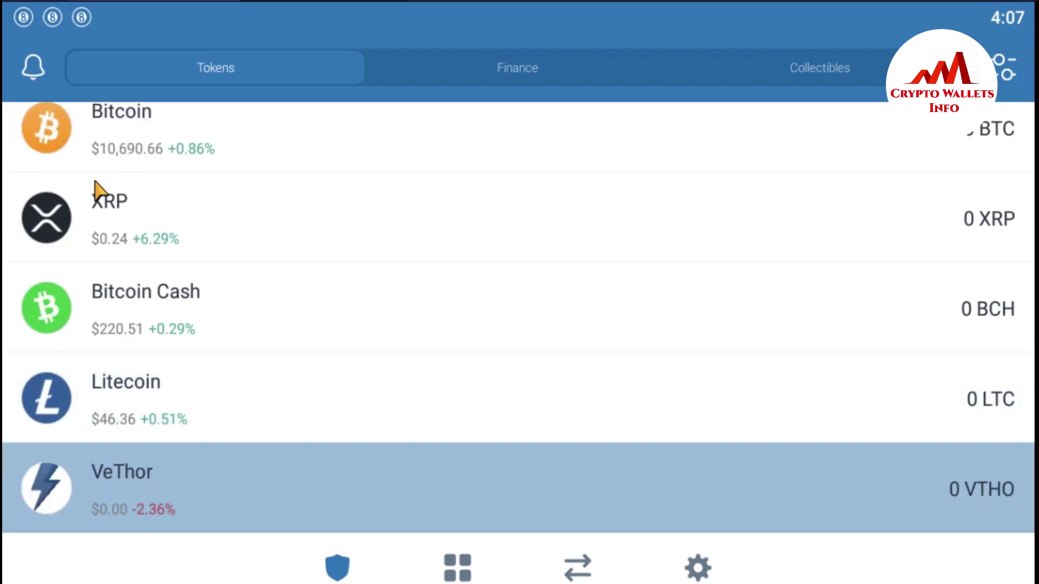
{"action": "key", "text": "Down"}
{"action": "key", "text": "Down"}
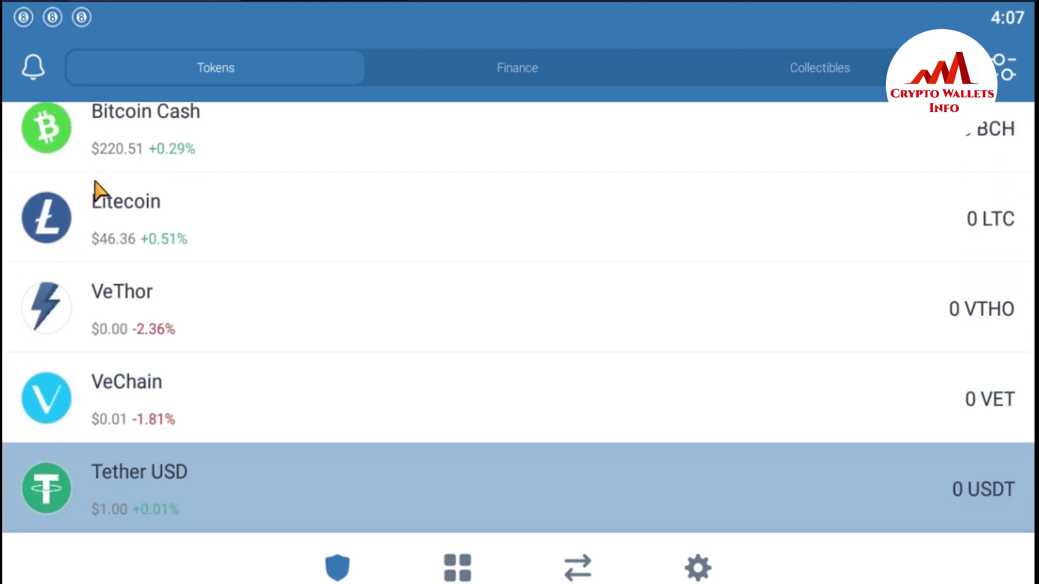
{"action": "key", "text": "Down"}
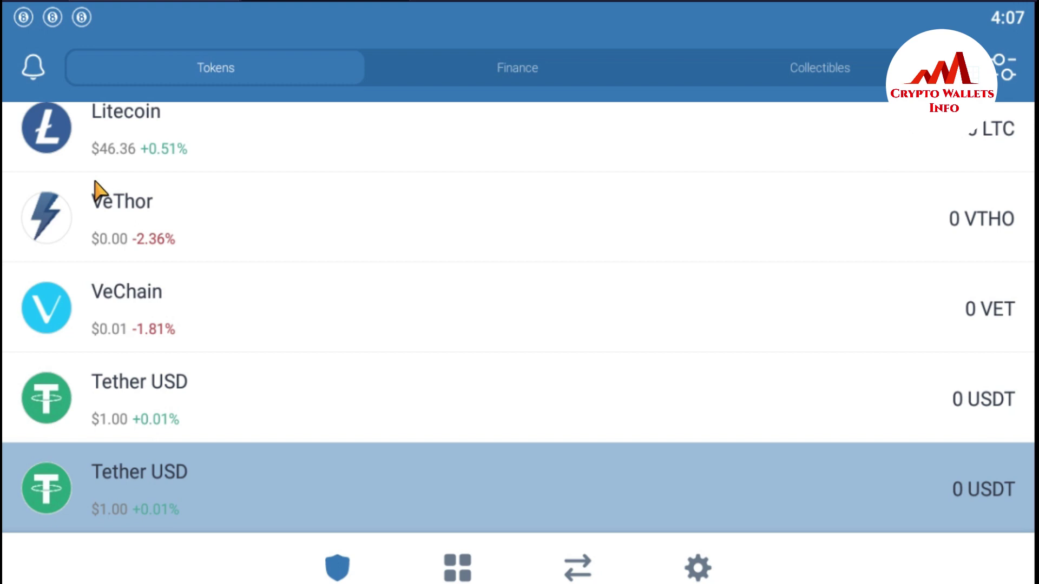
{"action": "key", "text": "Down"}
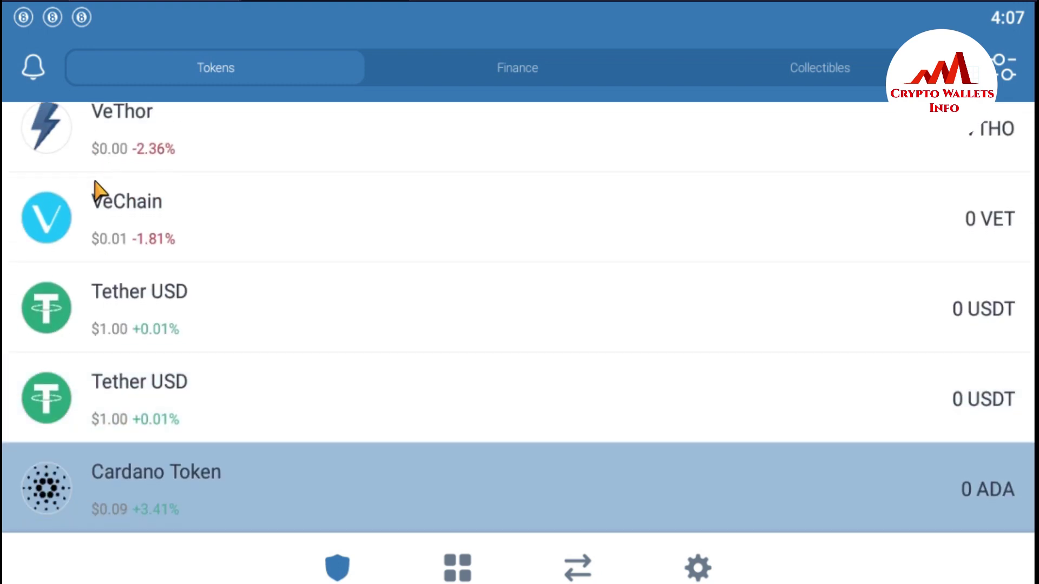